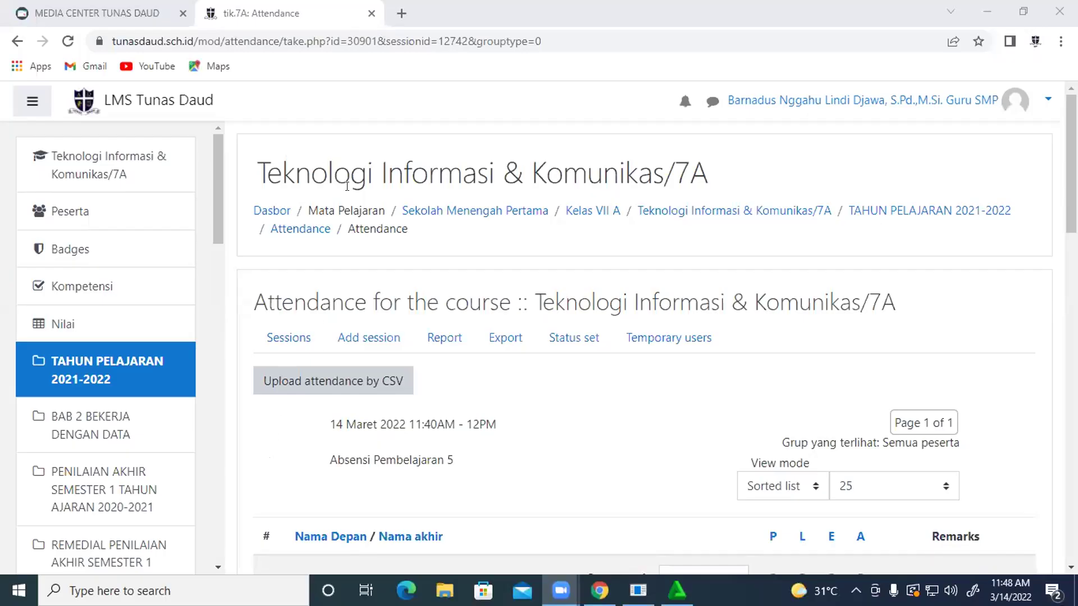
- Reposition the floating meeting video panel over the course sidebar so the student attendance list stays clear
{"action": "scroll", "coordinate": [375, 320], "scroll_direction": "down", "scroll_amount": 1}
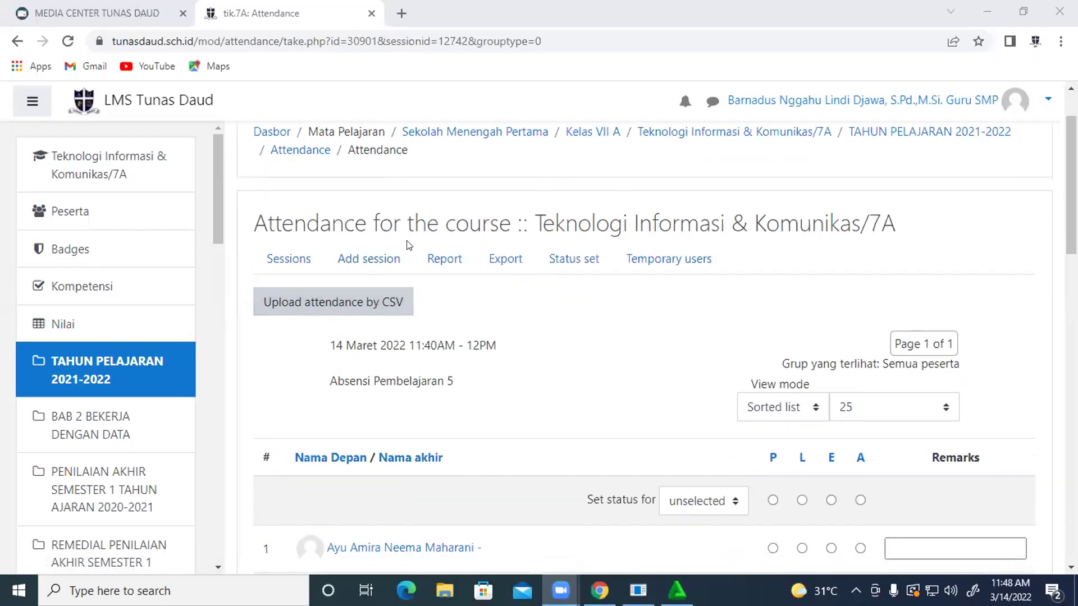
{"action": "scroll", "coordinate": [417, 298], "scroll_direction": "down", "scroll_amount": 1}
{"action": "scroll", "coordinate": [422, 315], "scroll_direction": "down", "scroll_amount": 1}
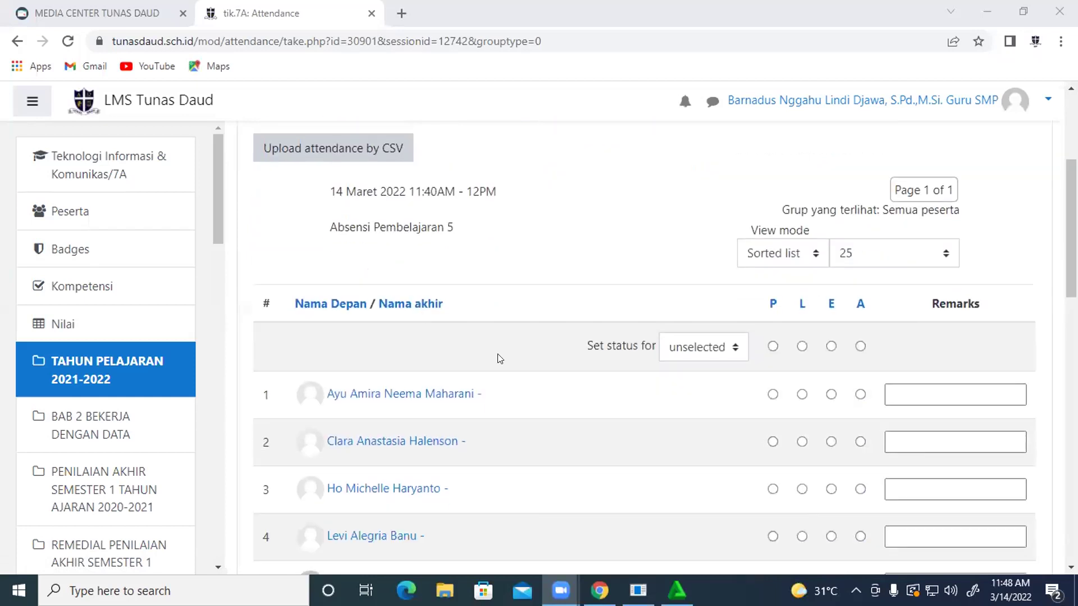
{"action": "scroll", "coordinate": [564, 185], "scroll_direction": "up", "scroll_amount": 2}
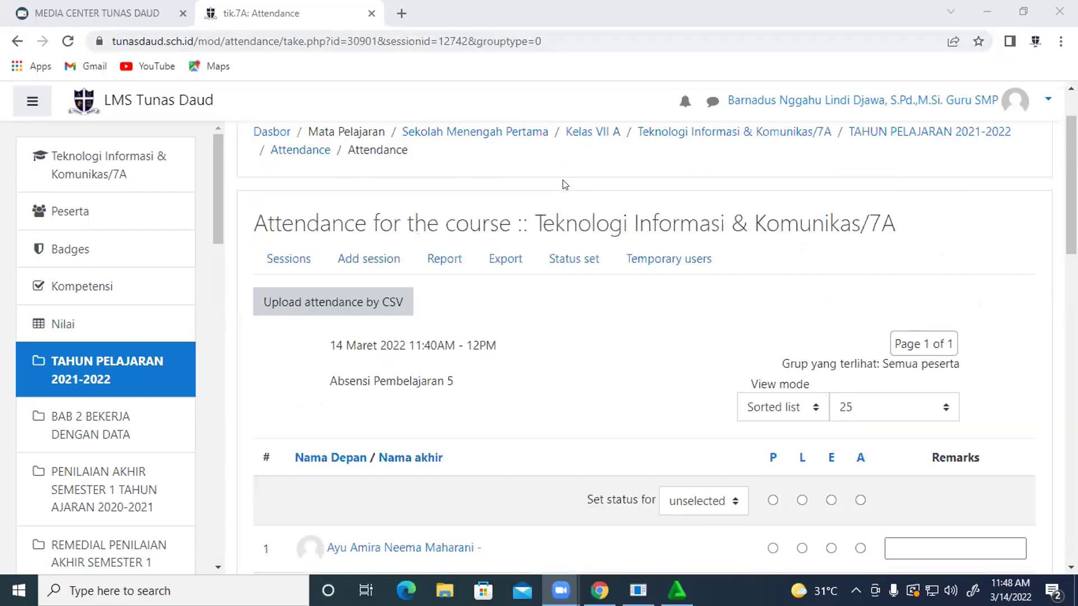
{"action": "scroll", "coordinate": [503, 426], "scroll_direction": "down", "scroll_amount": 5}
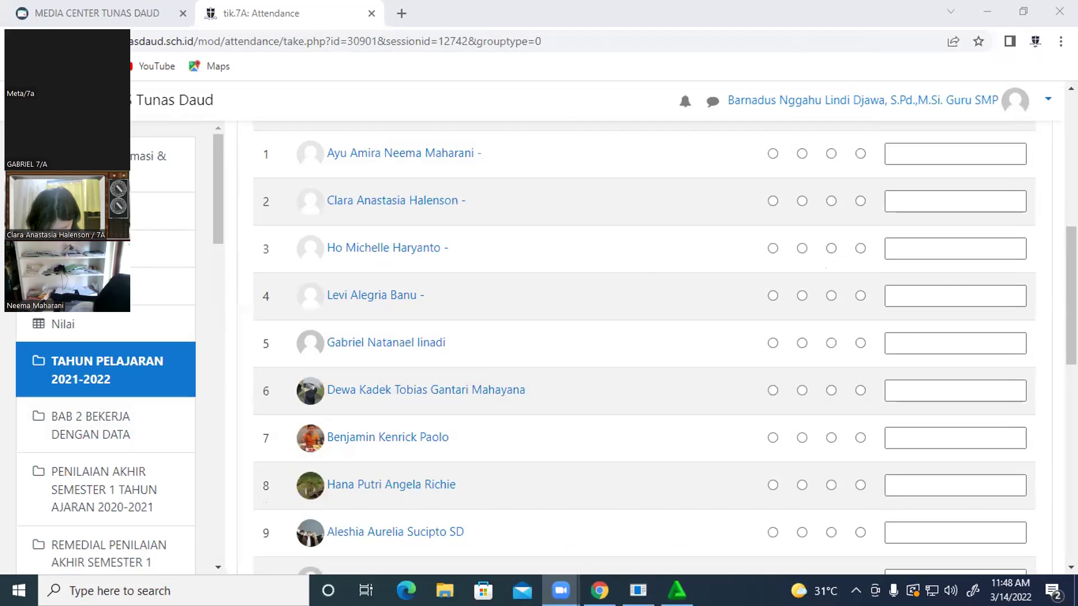
{"action": "left_click_drag", "start_coordinate": [123, 32], "coordinate": [130, 127]}
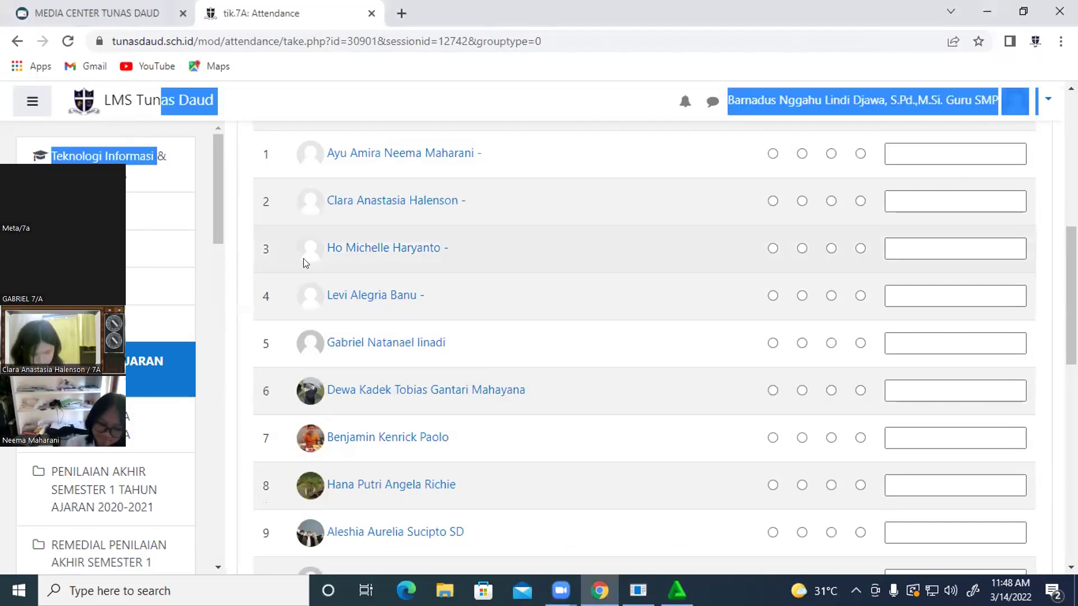
{"action": "scroll", "coordinate": [308, 272], "scroll_direction": "up", "scroll_amount": 5}
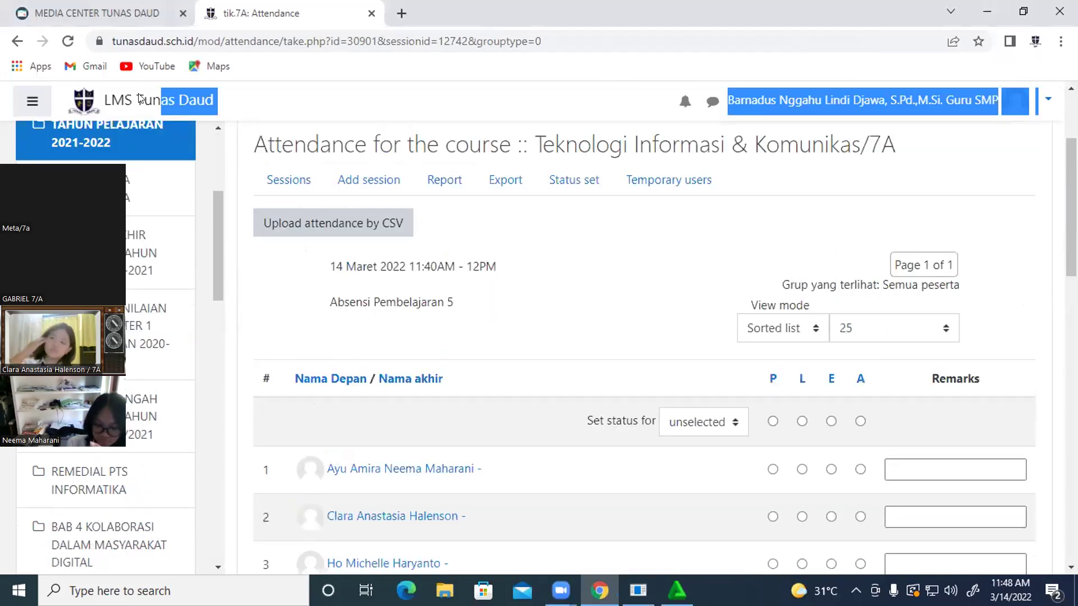
{"action": "left_click_drag", "start_coordinate": [123, 158], "coordinate": [140, 96]}
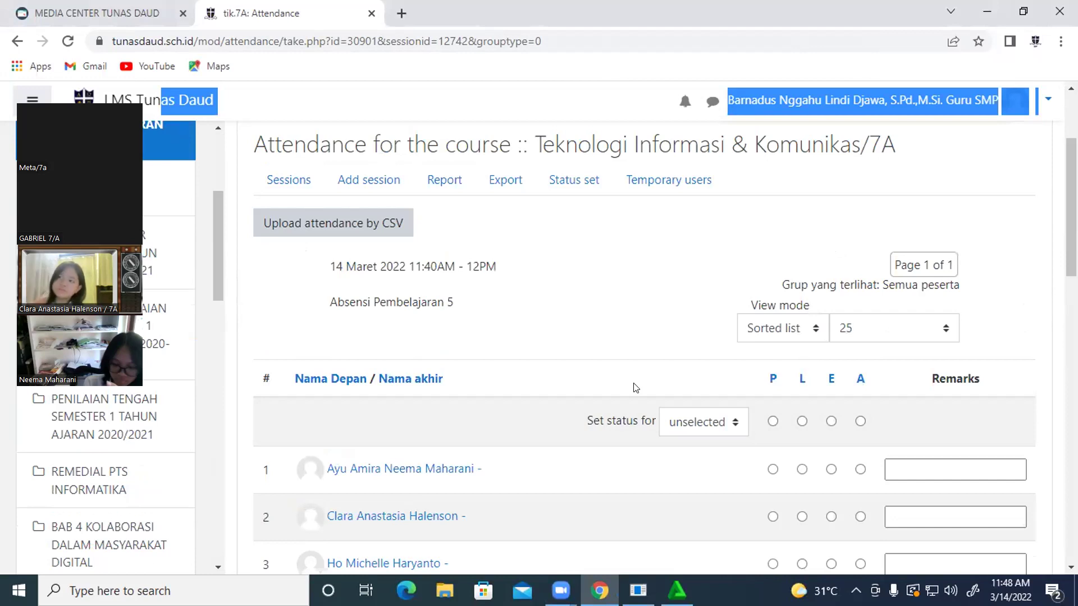
- Mark students 1 to 5 as present (P) in the 14 Maret 2022 attendance list
{"action": "scroll", "coordinate": [629, 385], "scroll_direction": "down", "scroll_amount": 3}
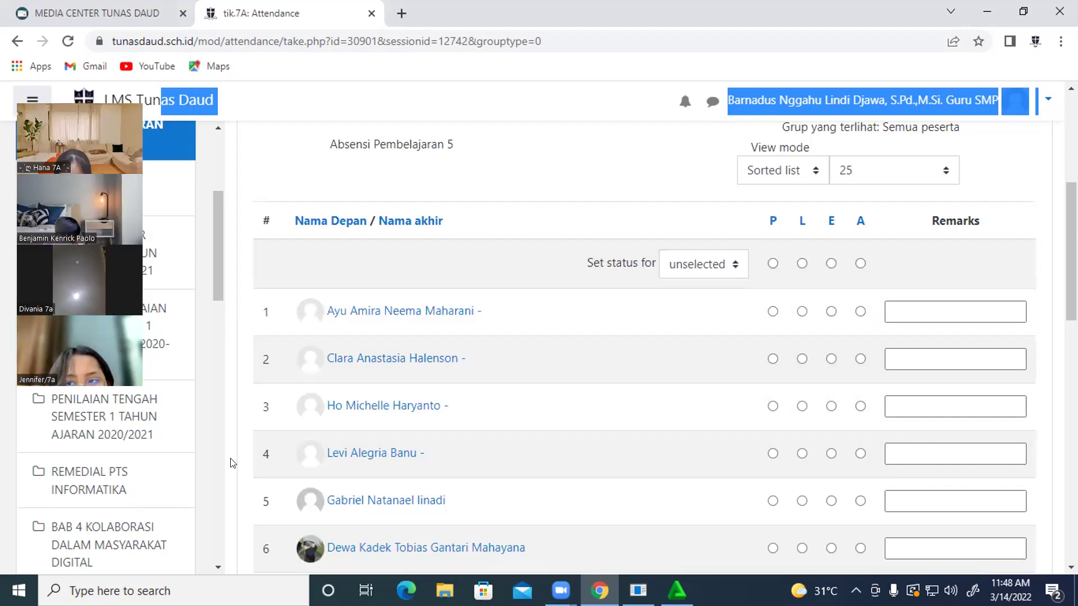
{"action": "left_click", "coordinate": [772, 311]}
{"action": "scroll", "coordinate": [409, 450], "scroll_direction": "down", "scroll_amount": 1}
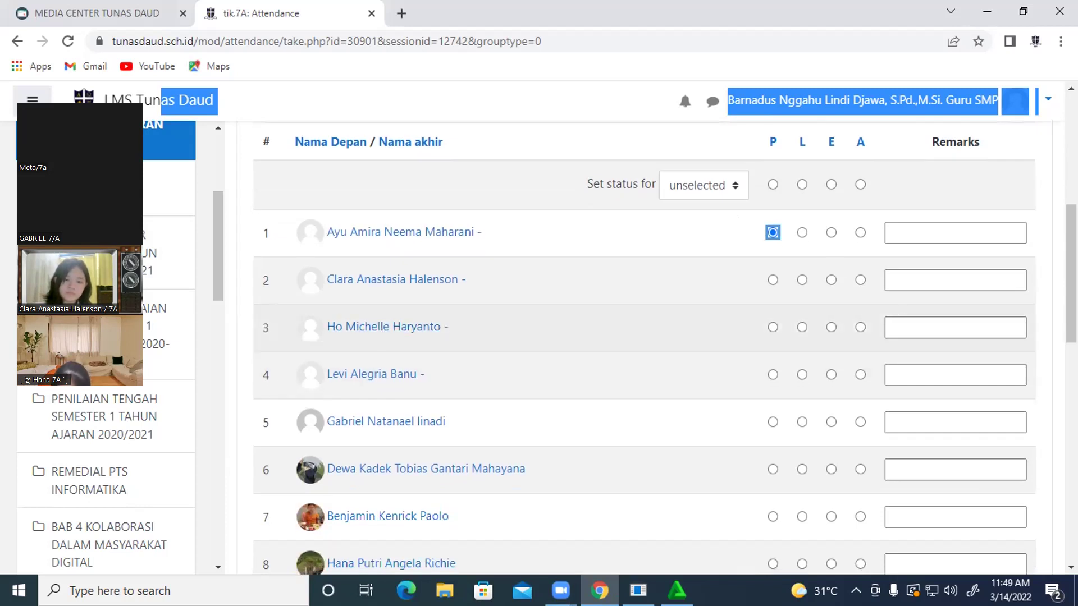
{"action": "key", "text": "Tab"}
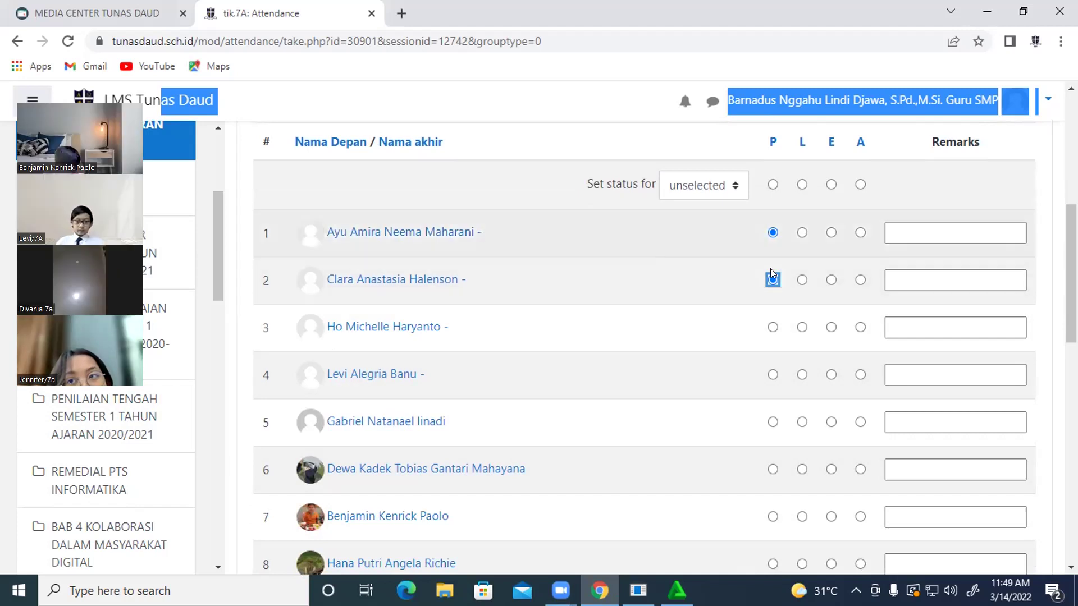
{"action": "left_click", "coordinate": [772, 326]}
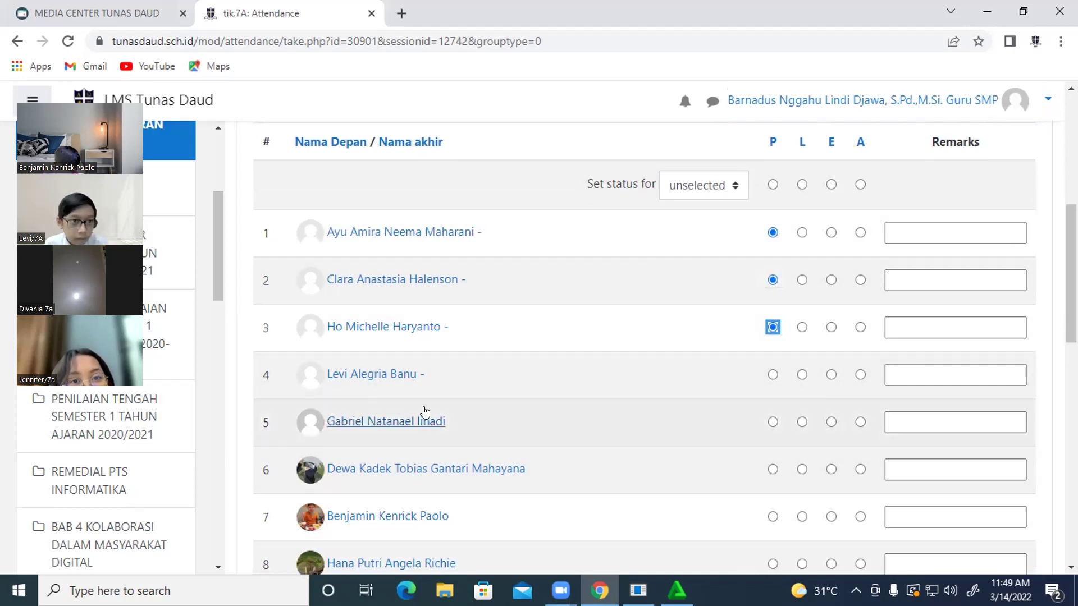
{"action": "left_click", "coordinate": [772, 375]}
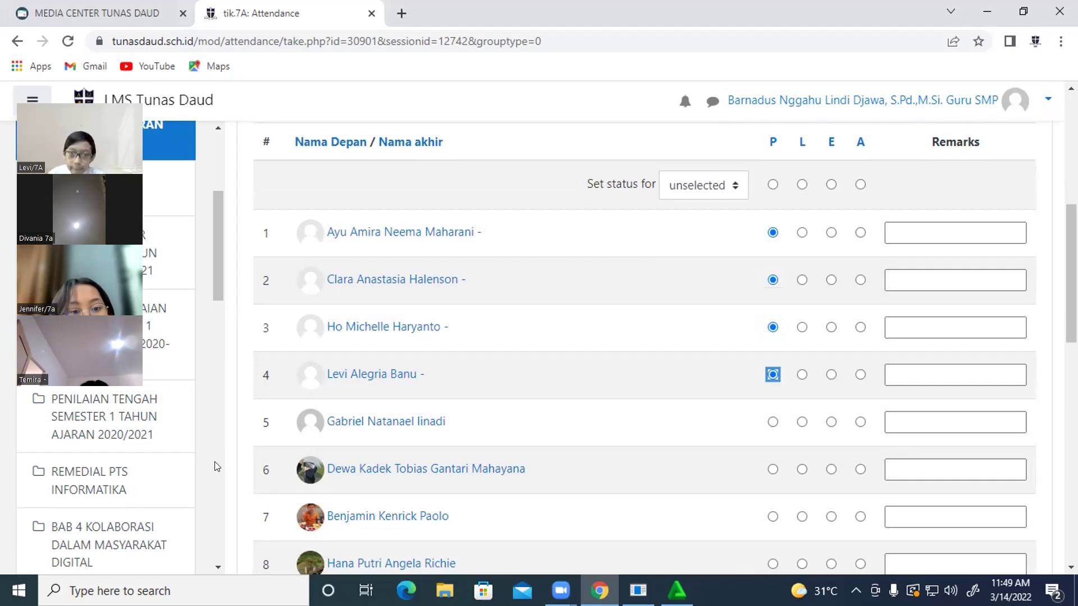
{"action": "scroll", "coordinate": [369, 365], "scroll_direction": "down", "scroll_amount": 1}
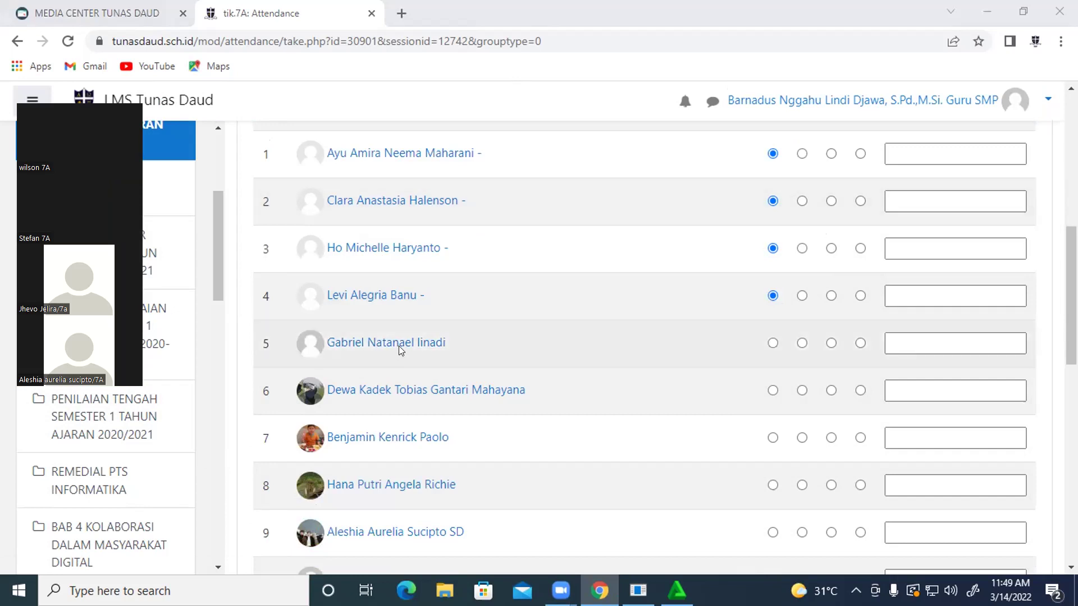
{"action": "left_click", "coordinate": [772, 344]}
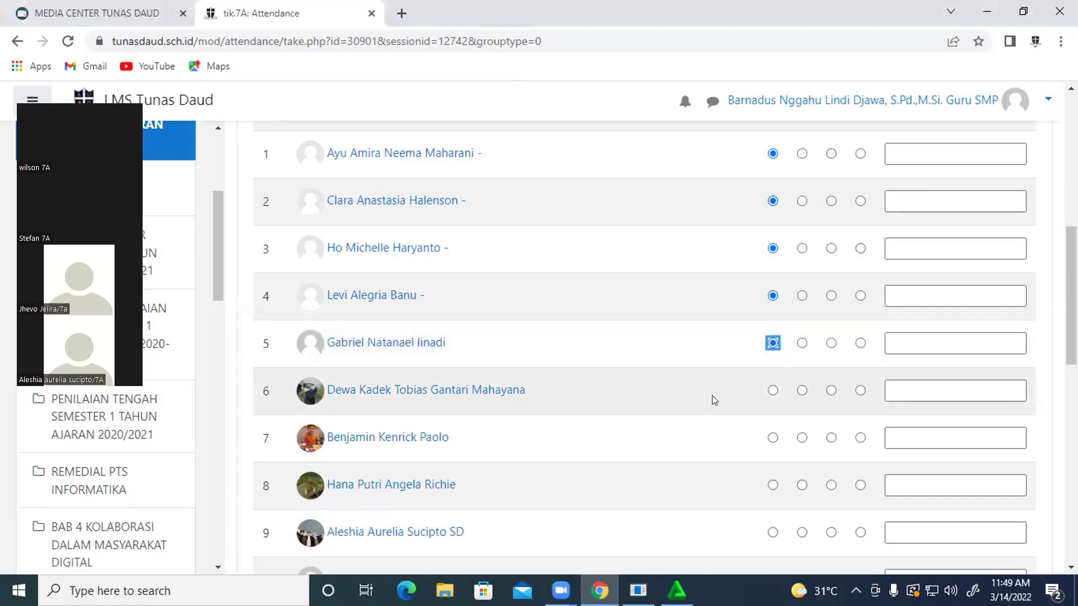
- Mark student 6 as excused (E) and student 7 as absent (A)
{"action": "scroll", "coordinate": [531, 401], "scroll_direction": "down", "scroll_amount": 3}
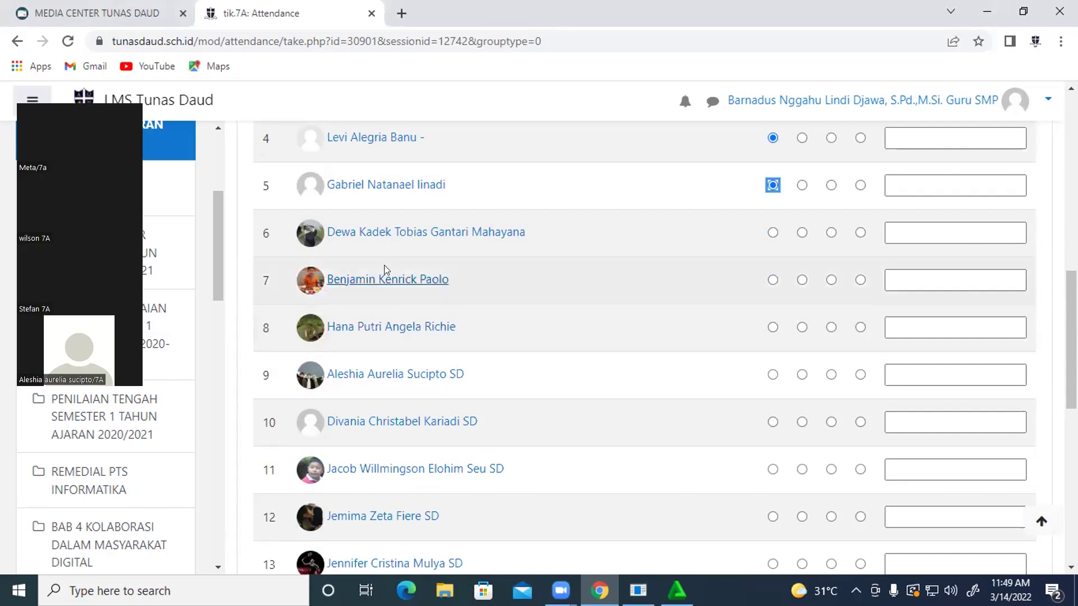
{"action": "left_click", "coordinate": [801, 233]}
{"action": "left_click", "coordinate": [830, 232]}
{"action": "scroll", "coordinate": [486, 309], "scroll_direction": "down", "scroll_amount": 1}
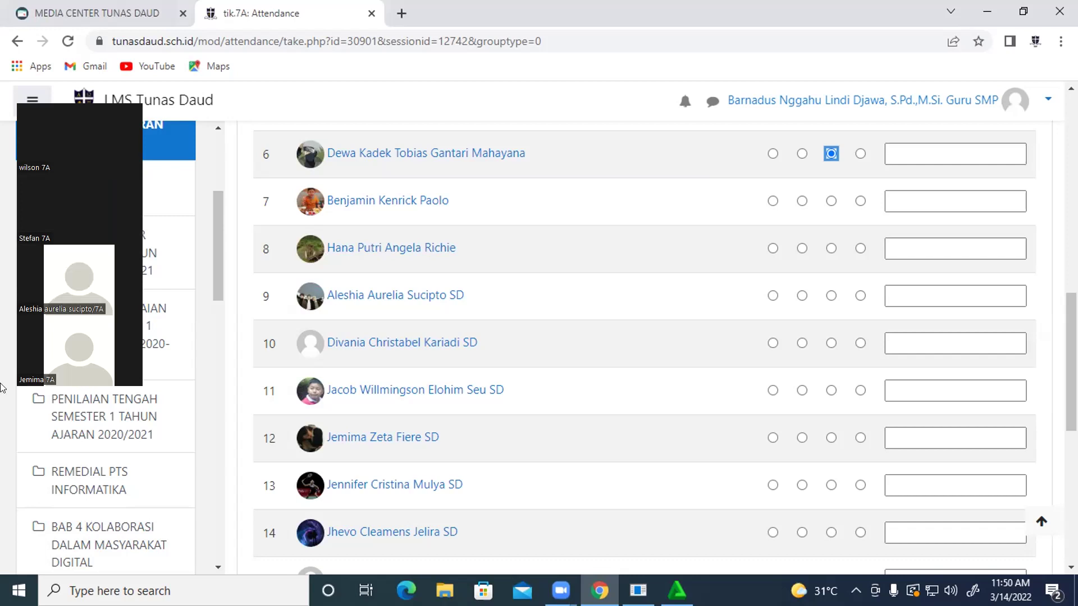
{"action": "left_click", "coordinate": [860, 201]}
{"action": "scroll", "coordinate": [397, 296], "scroll_direction": "down", "scroll_amount": 1}
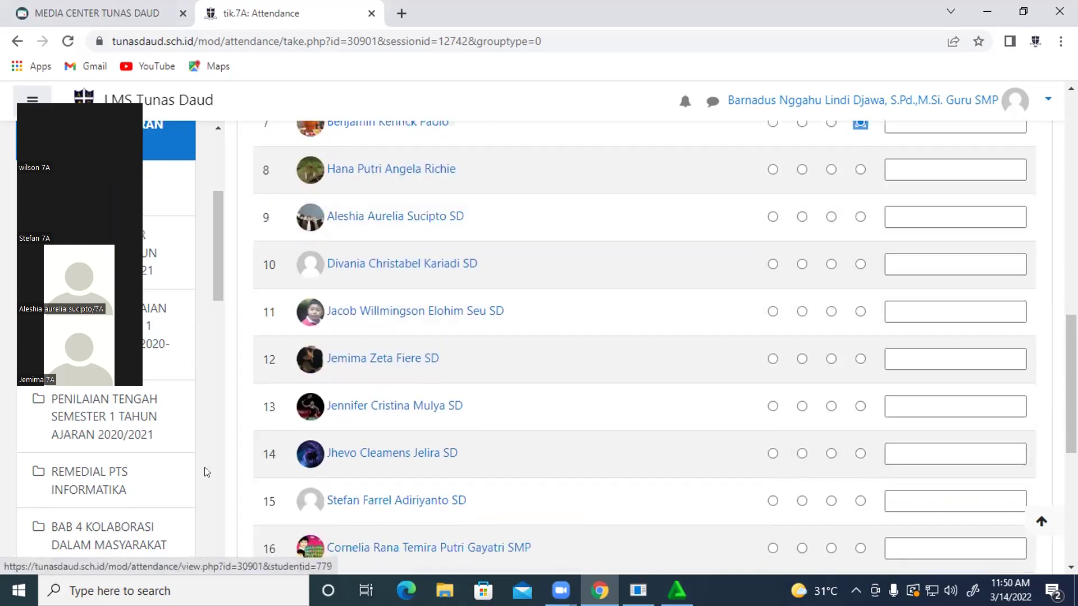
{"action": "scroll", "coordinate": [362, 270], "scroll_direction": "up", "scroll_amount": 1}
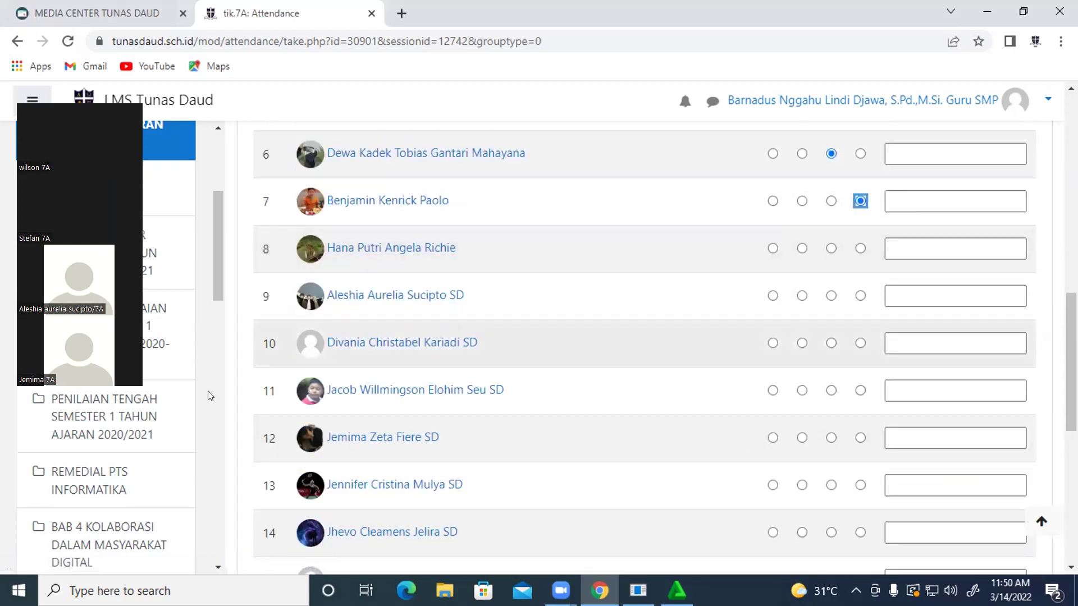
- Mark students 8 to 13 as present (P) in the attendance list
{"action": "left_click", "coordinate": [772, 248]}
{"action": "scroll", "coordinate": [410, 313], "scroll_direction": "down", "scroll_amount": 1}
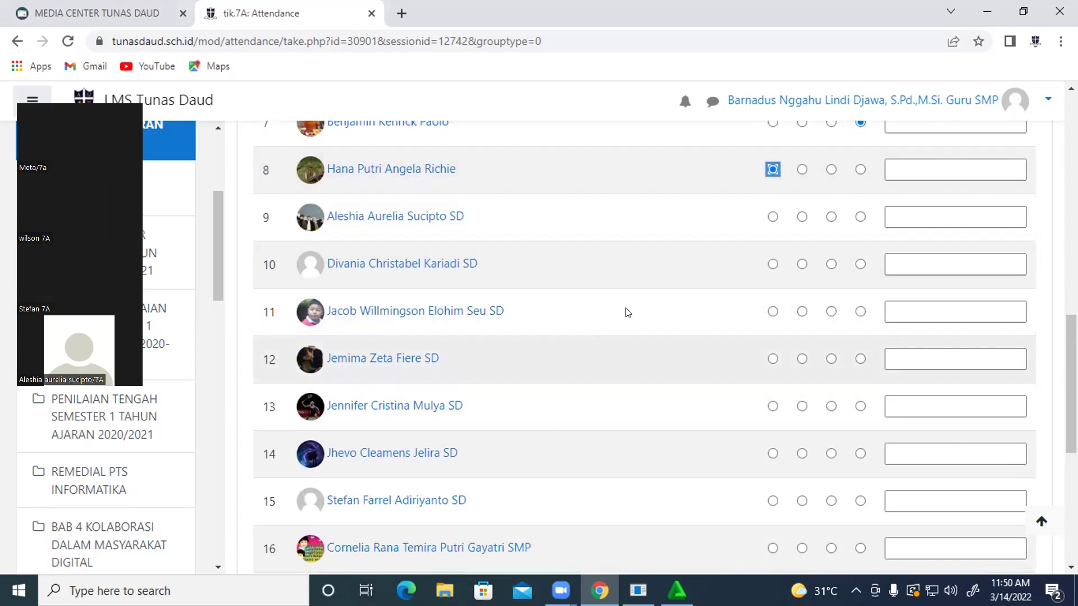
{"action": "left_click", "coordinate": [773, 216]}
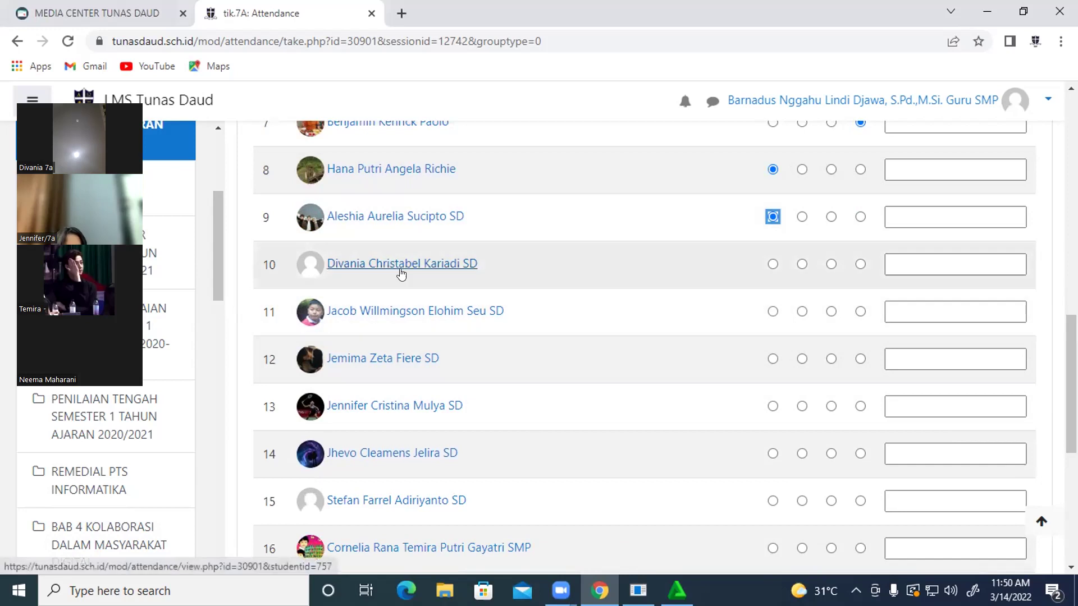
{"action": "left_click", "coordinate": [772, 264]}
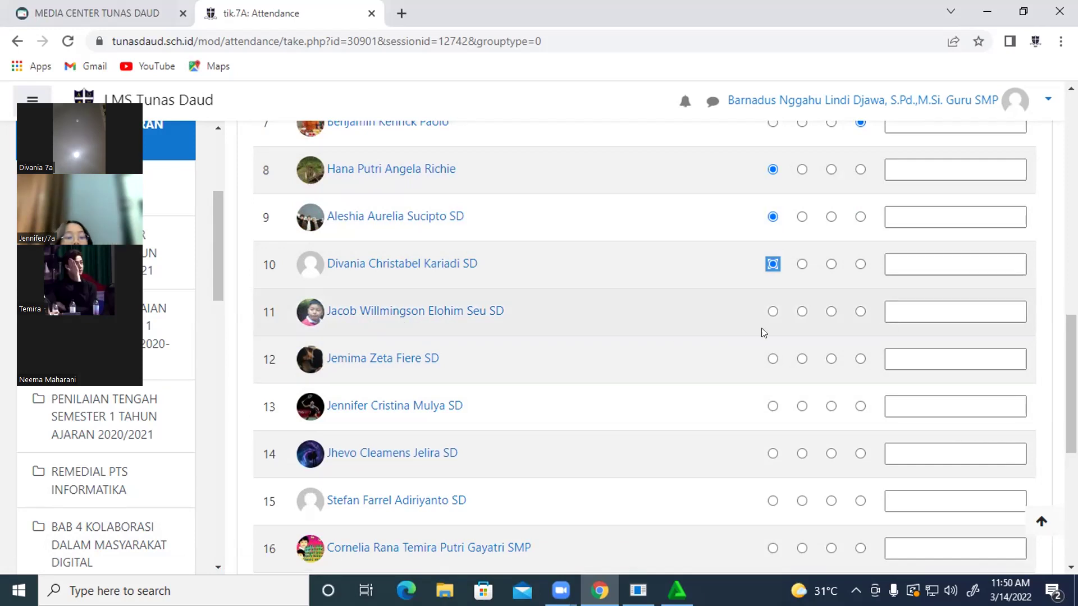
{"action": "left_click", "coordinate": [773, 312]}
{"action": "scroll", "coordinate": [350, 360], "scroll_direction": "down", "scroll_amount": 1}
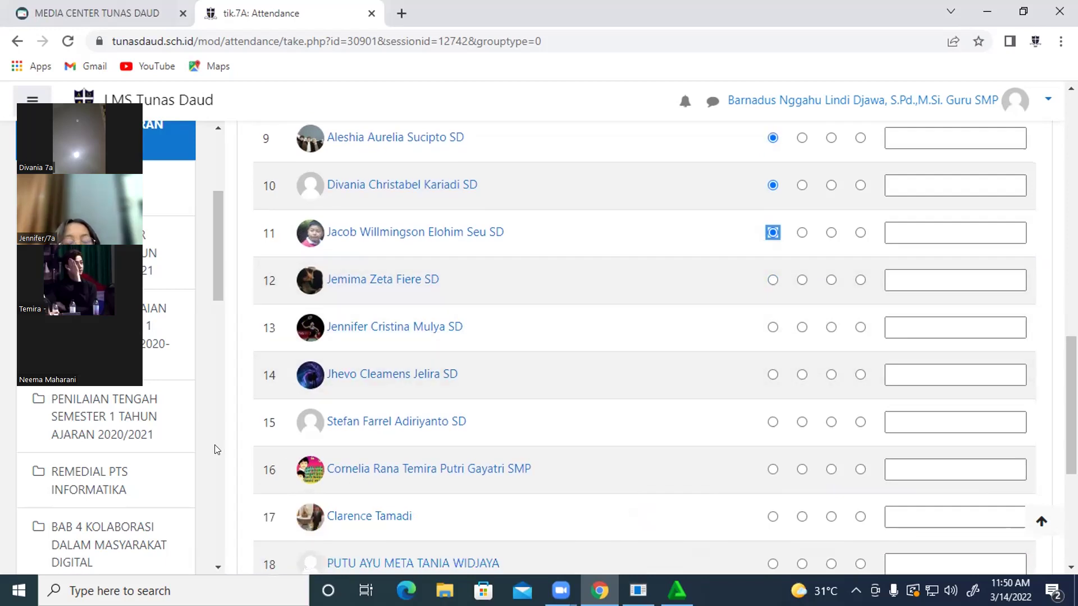
{"action": "left_click", "coordinate": [772, 280]}
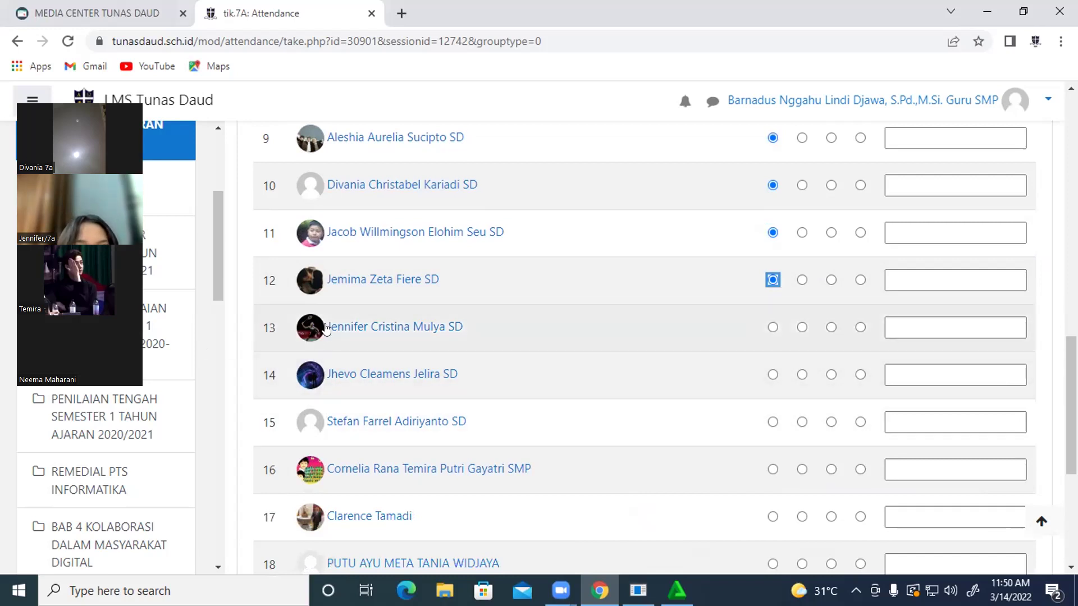
{"action": "left_click", "coordinate": [772, 328]}
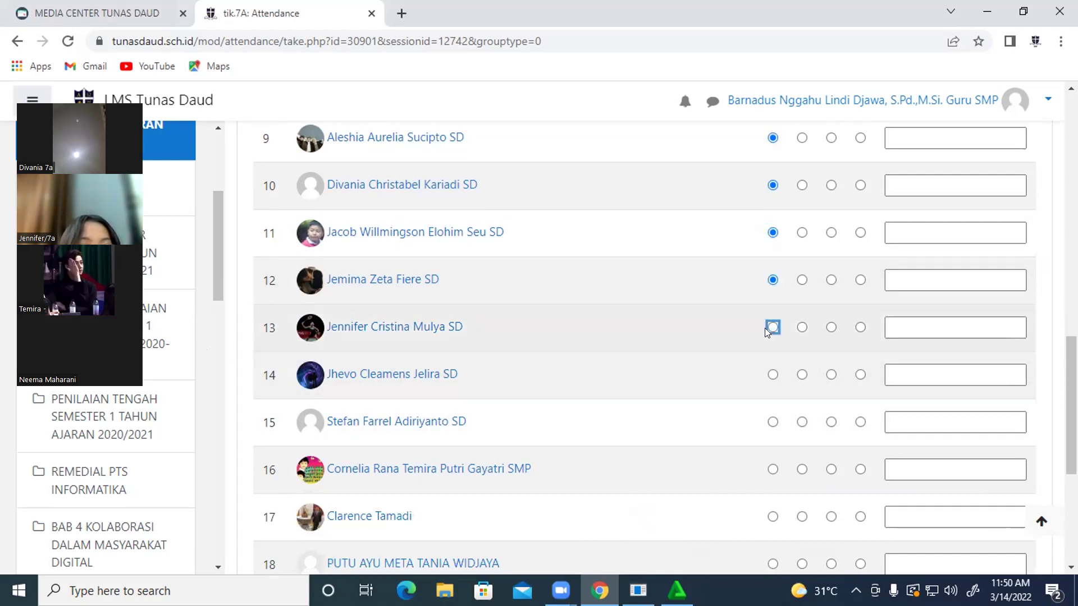
- Mark the remaining students, 14 to 18, as present (P)
{"action": "scroll", "coordinate": [346, 306], "scroll_direction": "down", "scroll_amount": 1}
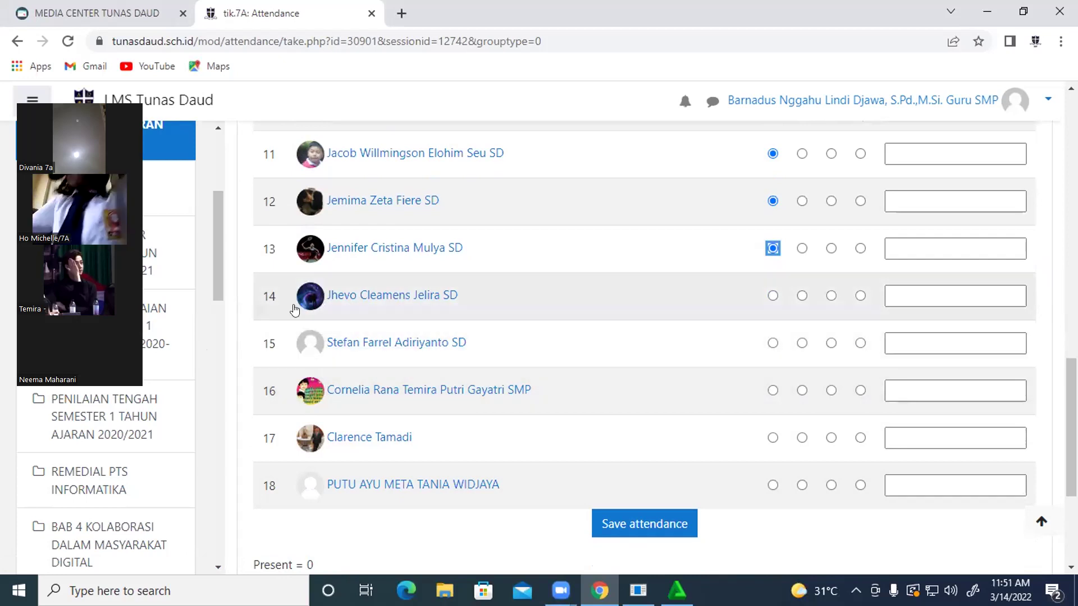
{"action": "left_click", "coordinate": [772, 295]}
{"action": "scroll", "coordinate": [471, 396], "scroll_direction": "down", "scroll_amount": 1}
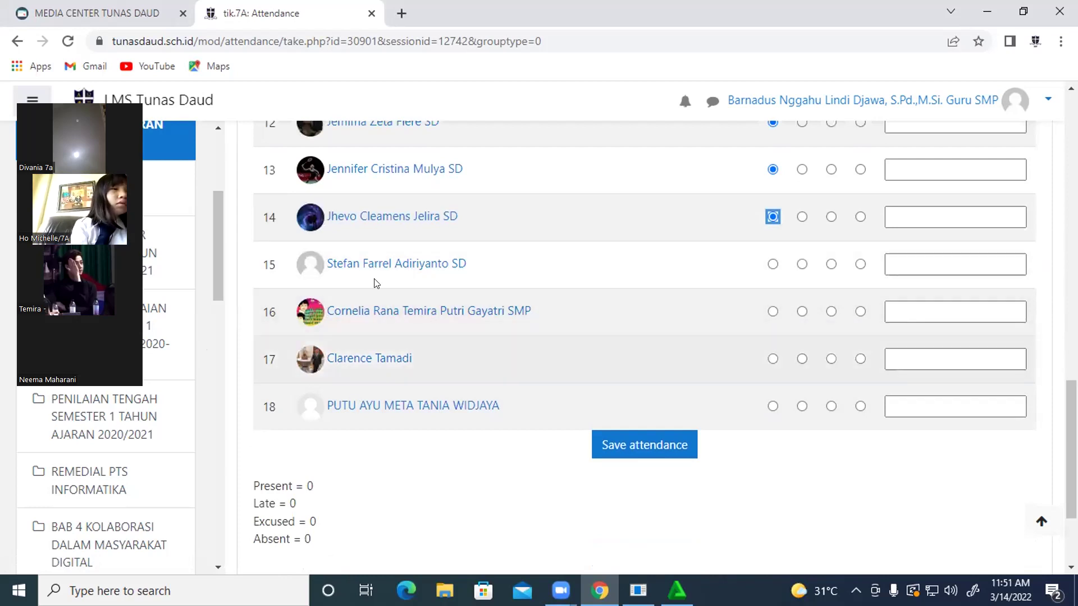
{"action": "left_click", "coordinate": [772, 264]}
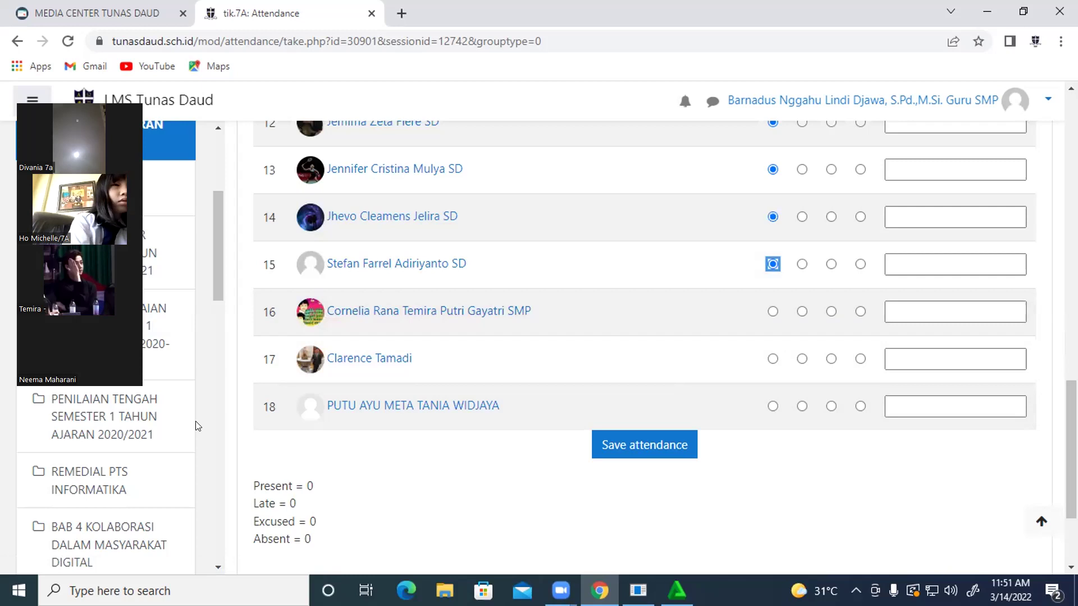
{"action": "key", "text": "space"}
{"action": "key", "text": "Tab"}
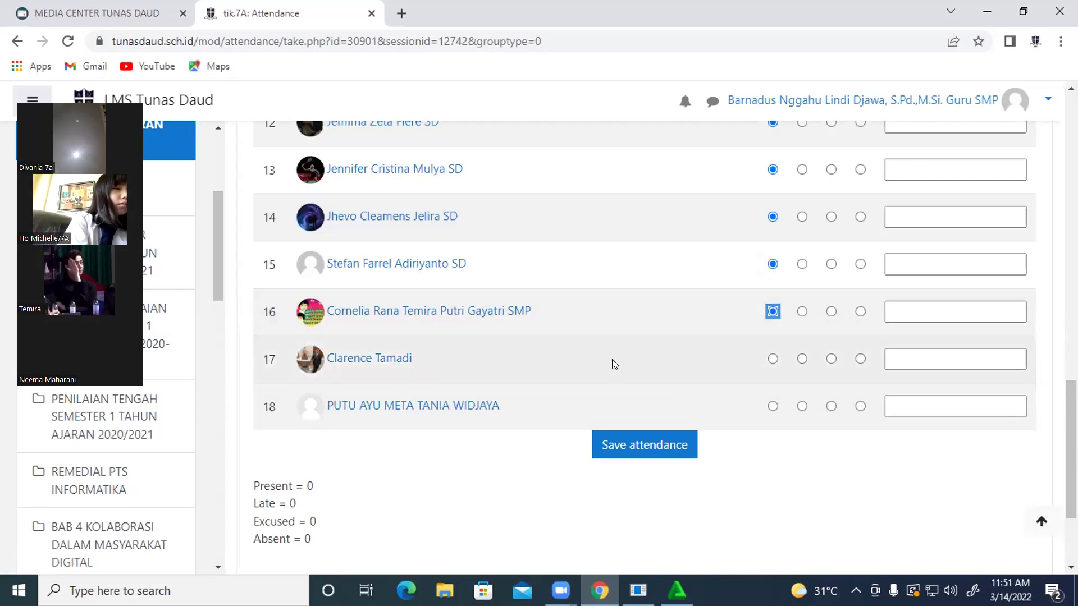
{"action": "left_click", "coordinate": [772, 358]}
{"action": "scroll", "coordinate": [353, 387], "scroll_direction": "down", "scroll_amount": 3}
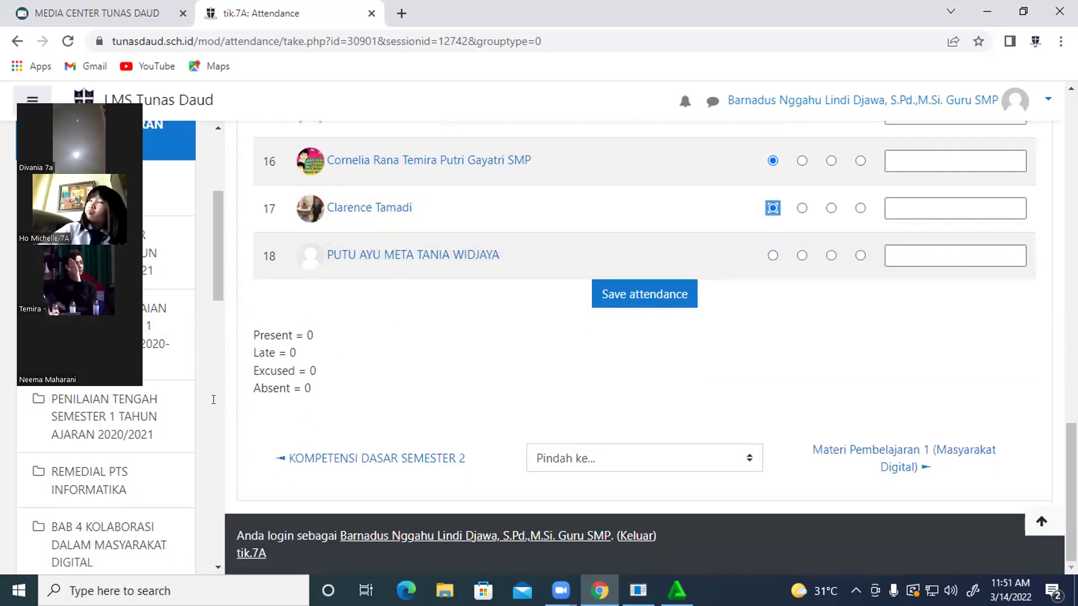
{"action": "left_click", "coordinate": [772, 255]}
- Review the marked attendance list and save the attendance for the session
{"action": "scroll", "coordinate": [827, 257], "scroll_direction": "up", "scroll_amount": 15}
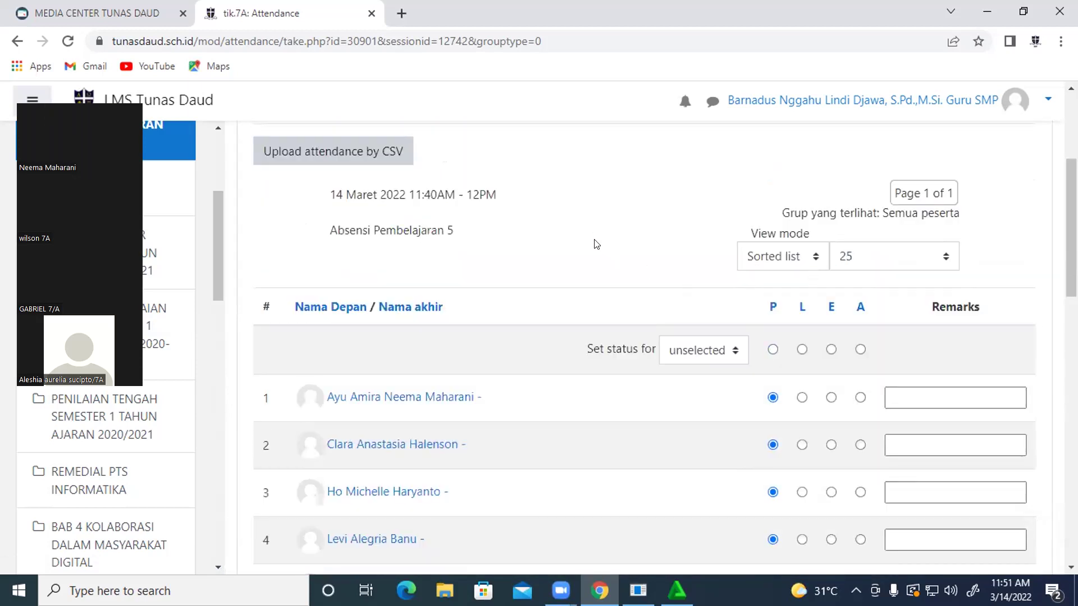
{"action": "scroll", "coordinate": [746, 385], "scroll_direction": "down", "scroll_amount": 17}
{"action": "left_click", "coordinate": [640, 310]}
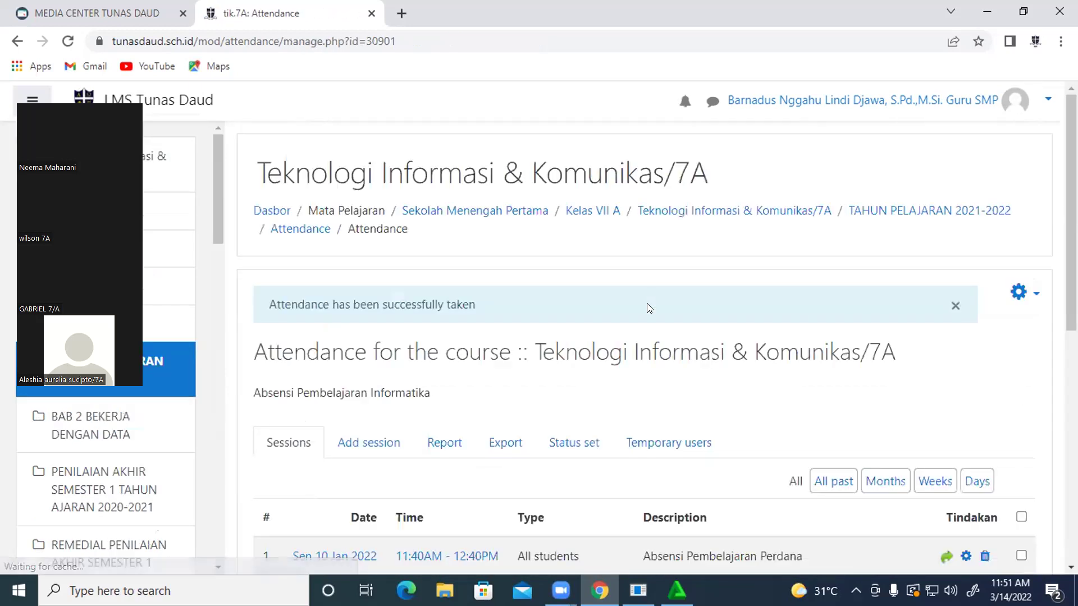
- Look over the course's attendance session list and switch back to the Zoom meeting's participant gallery
{"action": "scroll", "coordinate": [753, 298], "scroll_direction": "down", "scroll_amount": 9}
{"action": "scroll", "coordinate": [301, 262], "scroll_direction": "up", "scroll_amount": 2}
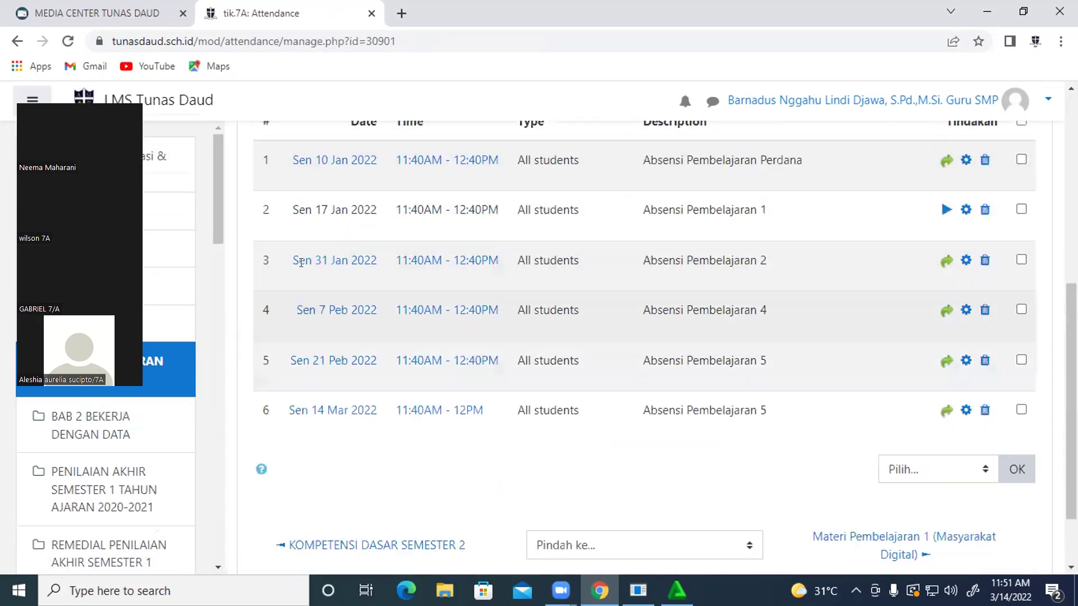
{"action": "scroll", "coordinate": [301, 263], "scroll_direction": "up", "scroll_amount": 4}
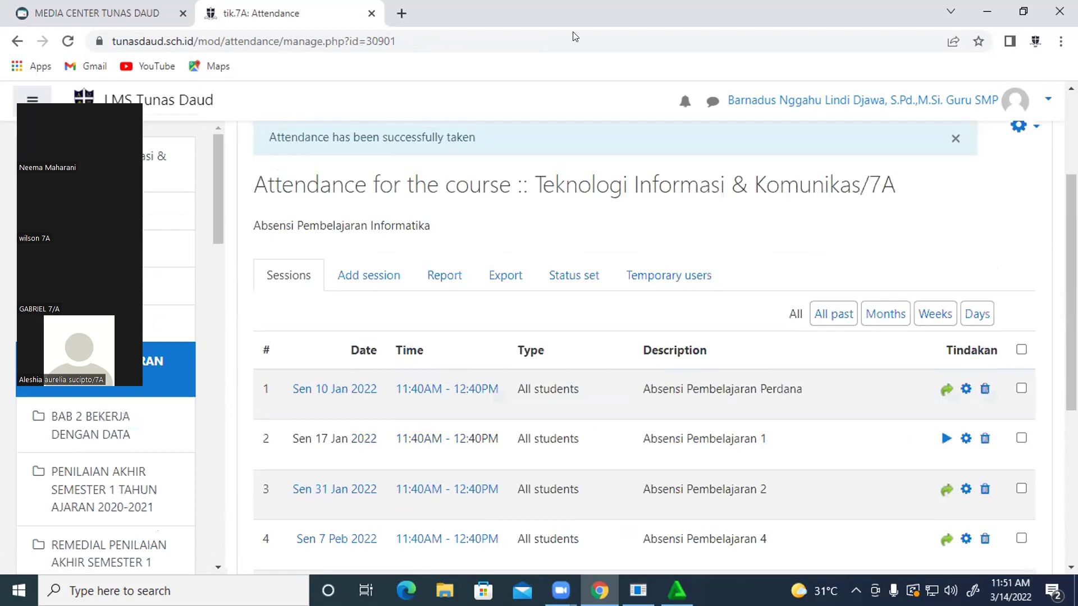
{"action": "key", "text": "alt+Tab"}
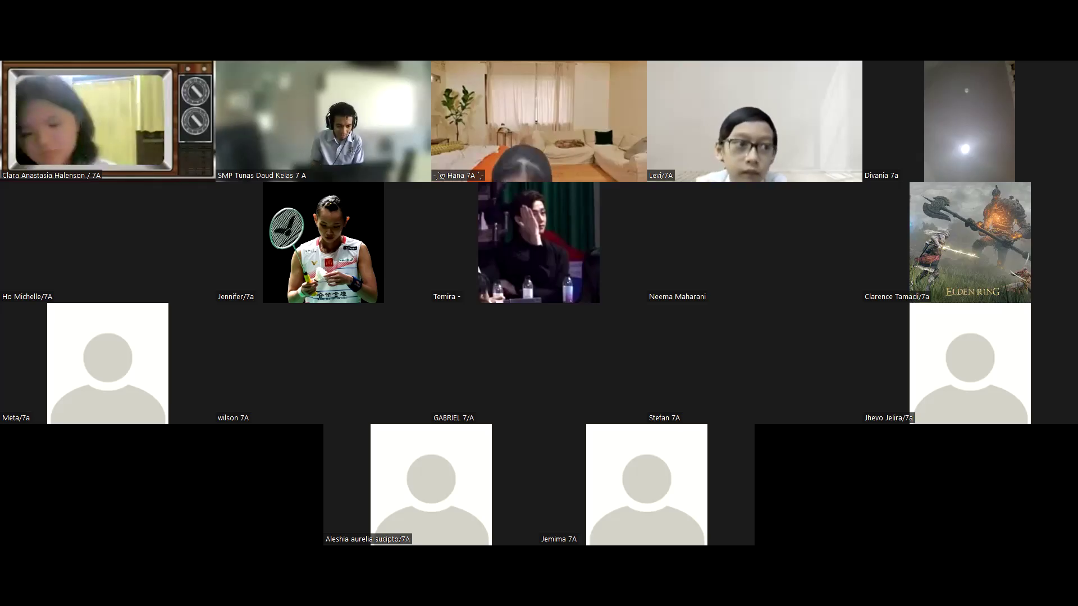